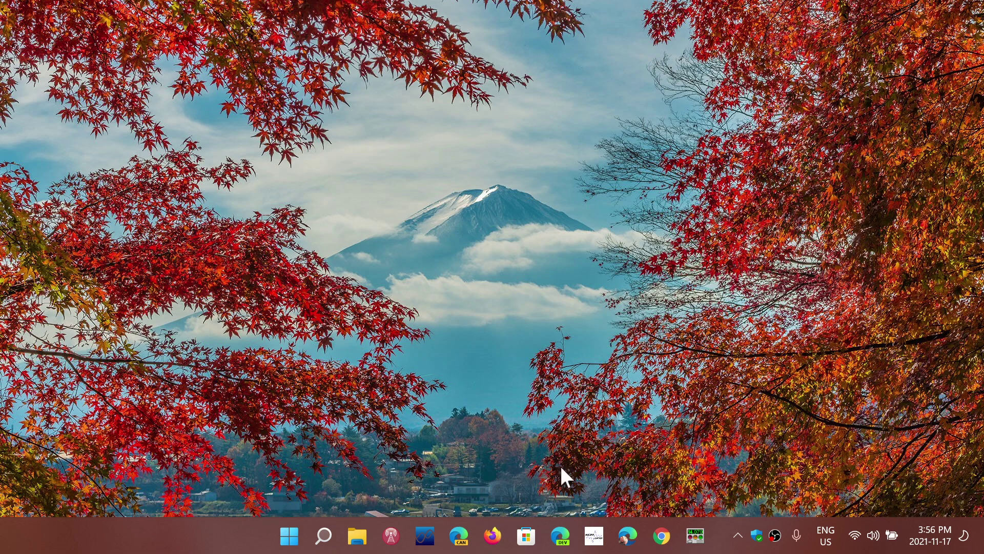
click(560, 536)
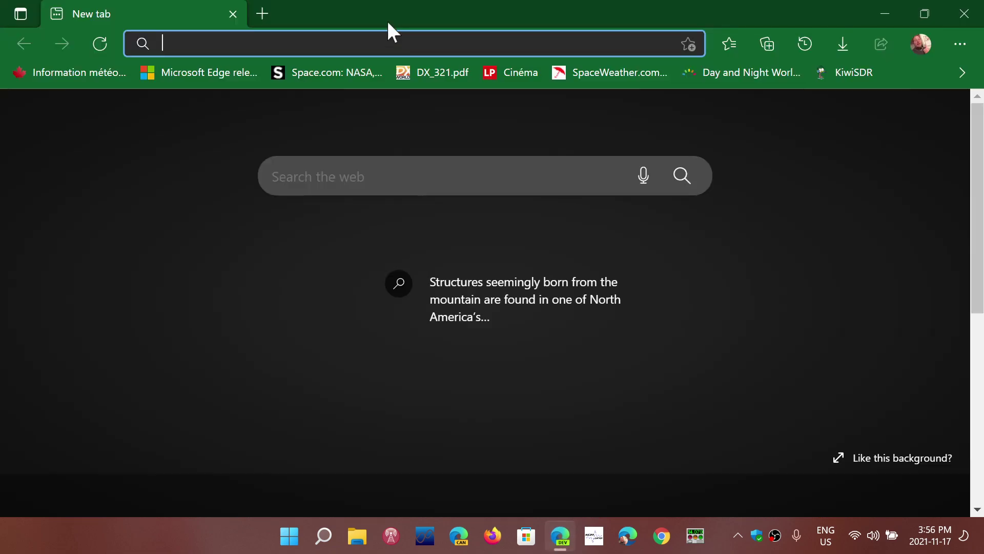
click(362, 42)
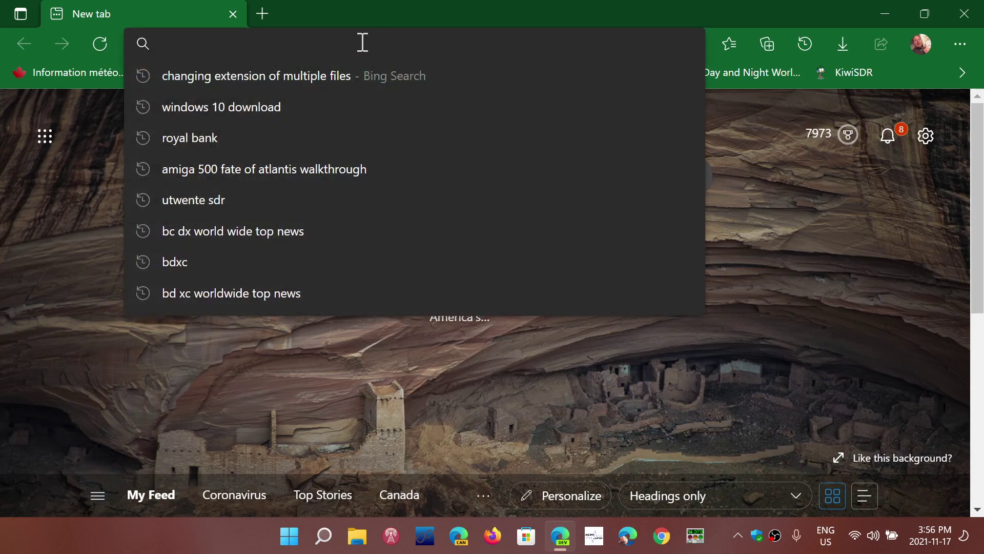
text(https://ns6t.net/azimuth/)
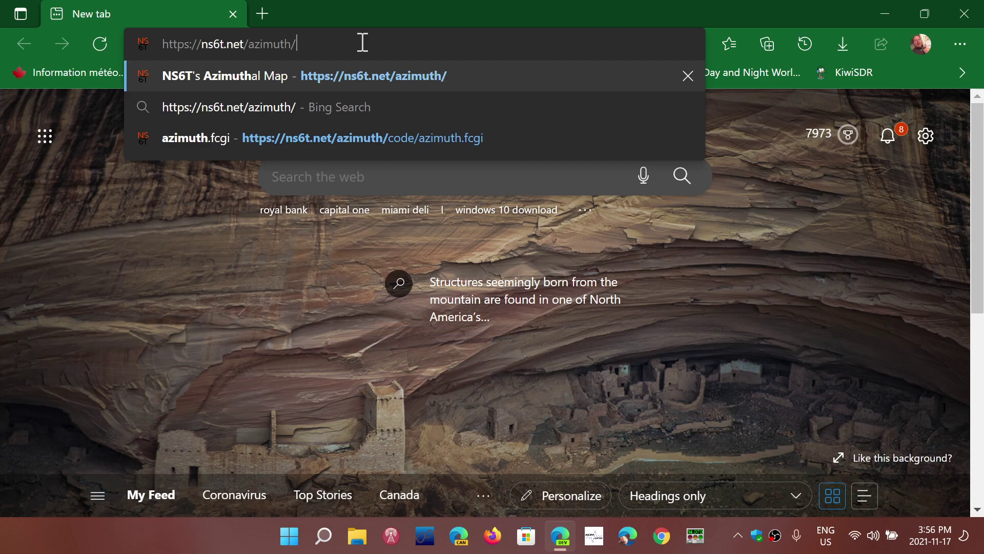
key(Return)
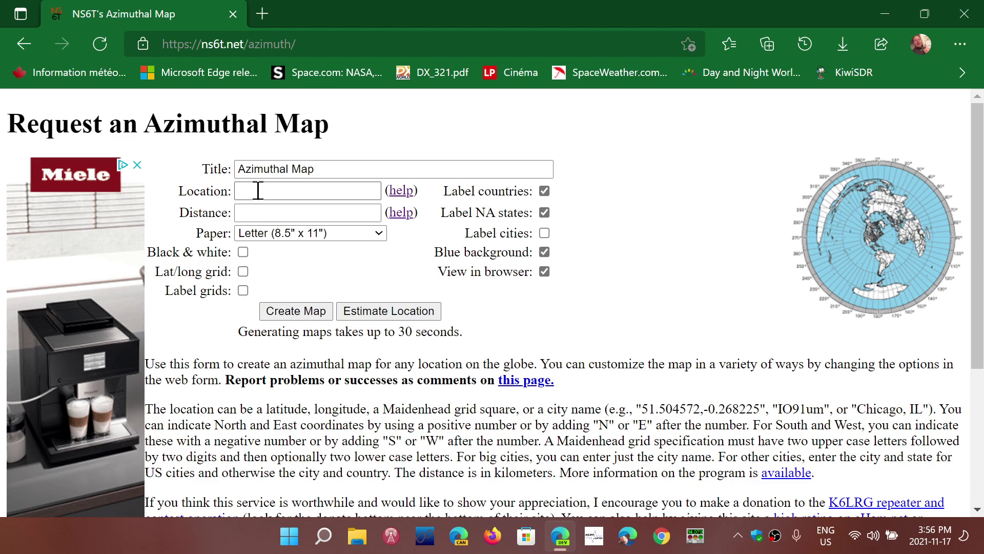
- Enter Montreal as the map location and submit the request
click(258, 191)
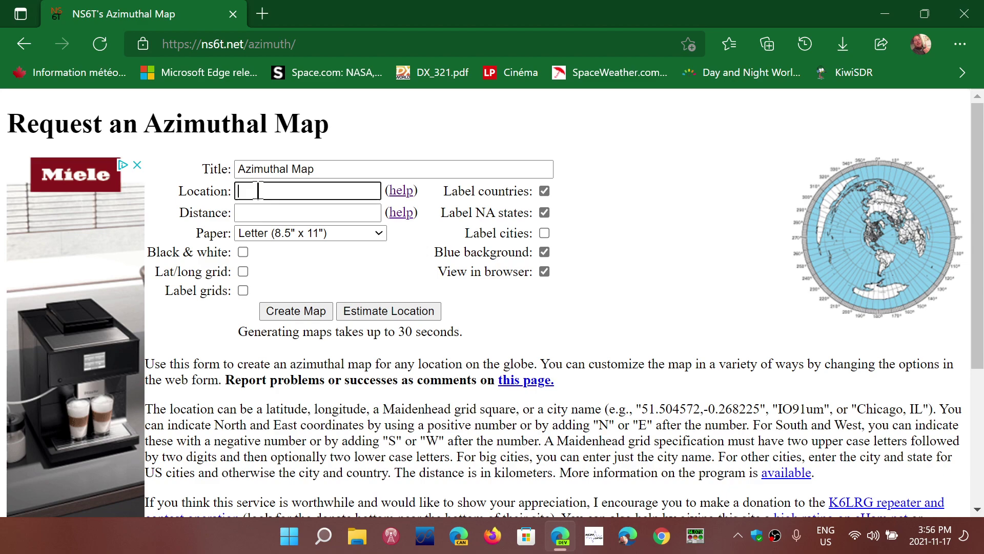
text(M)
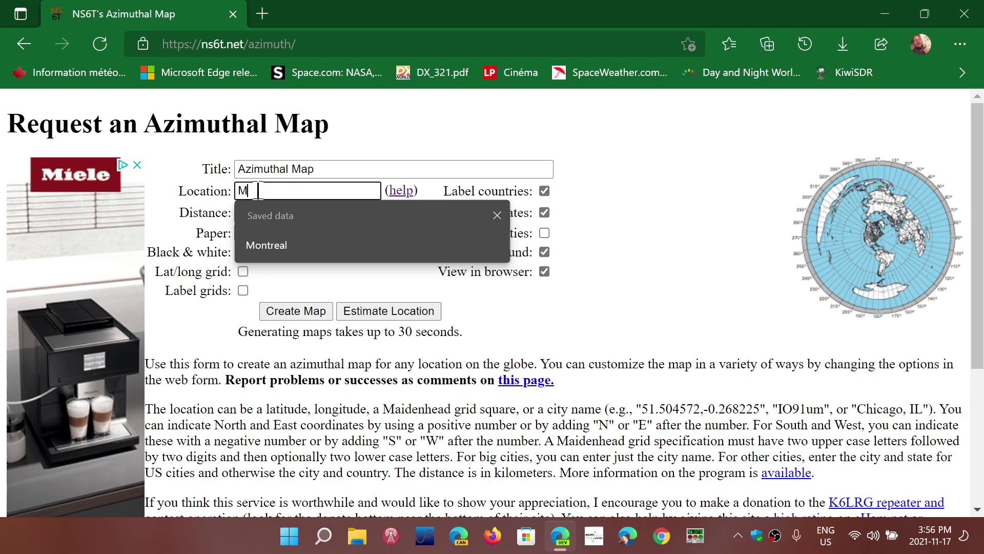
text(ontreal)
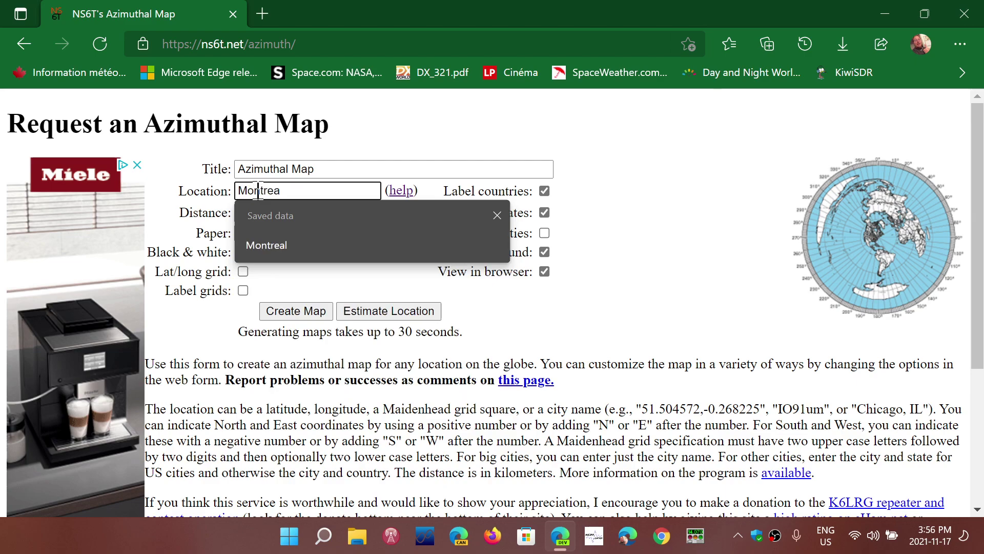
key(Return)
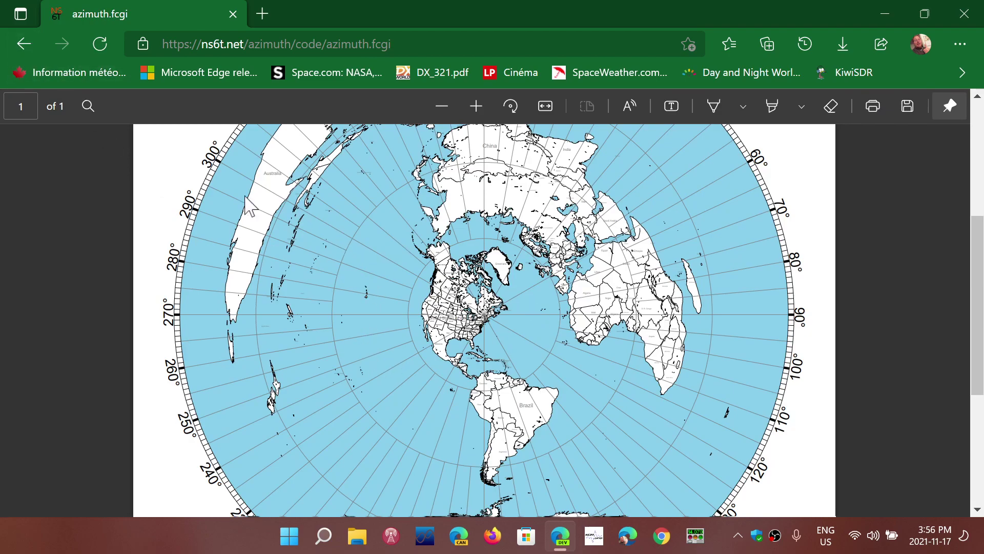
click(23, 45)
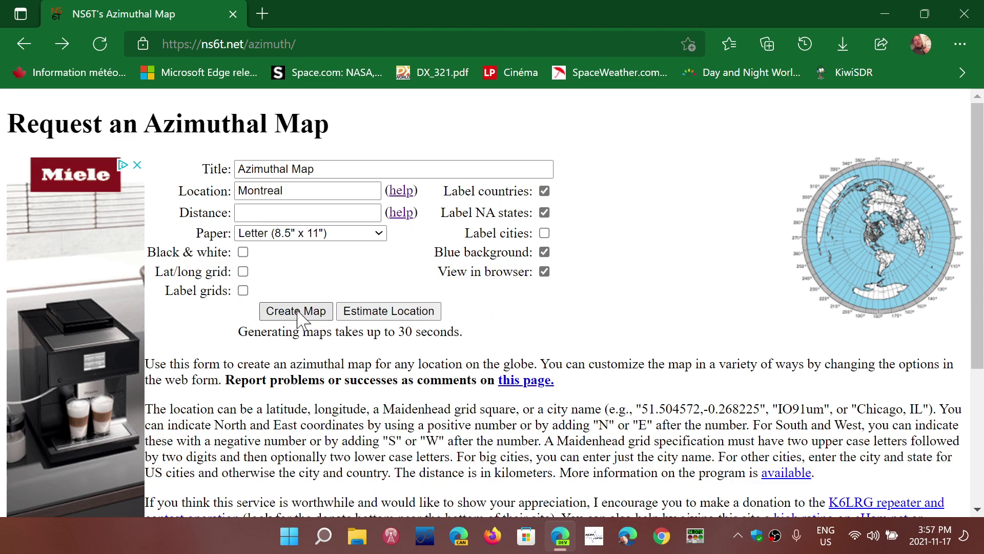
click(337, 235)
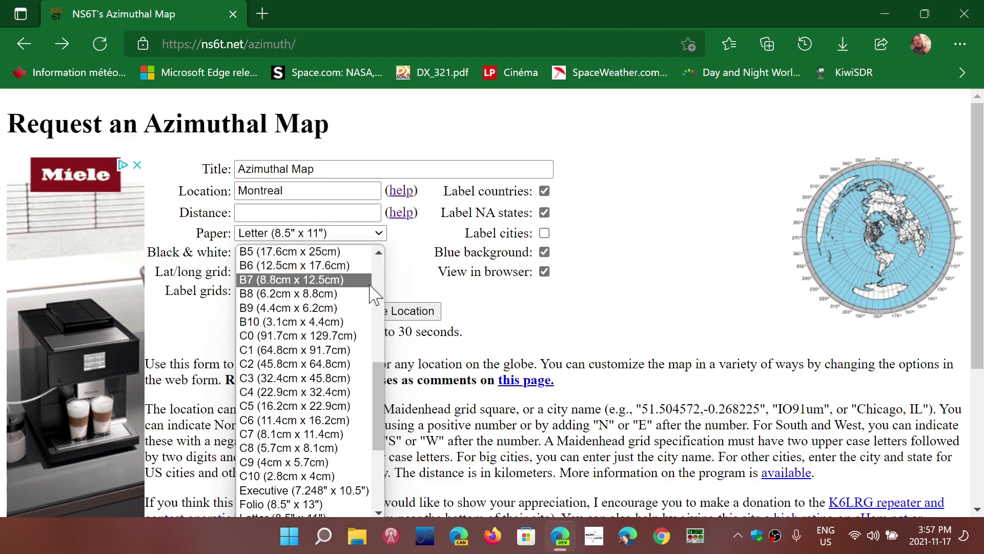
scroll(385, 305, up, 3)
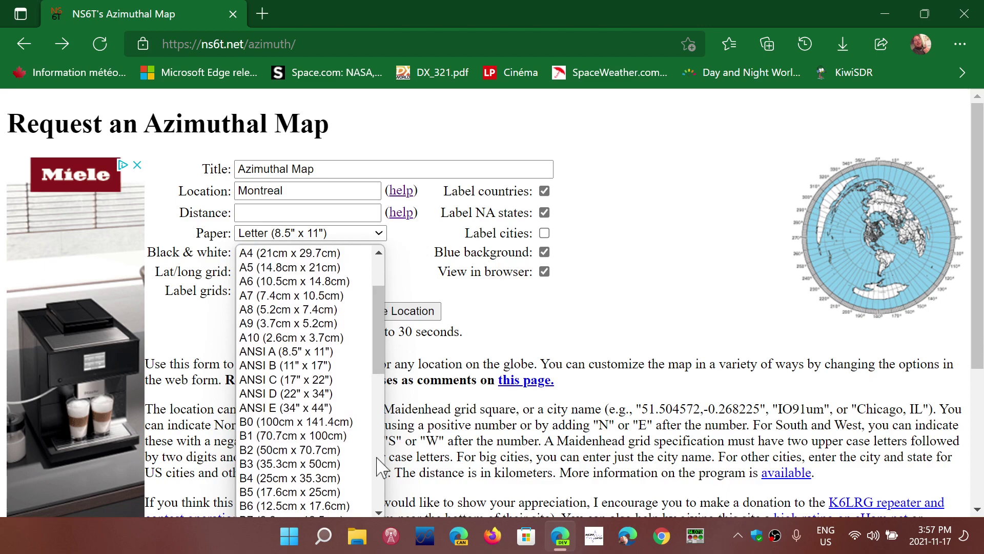
scroll(379, 465, down, 3)
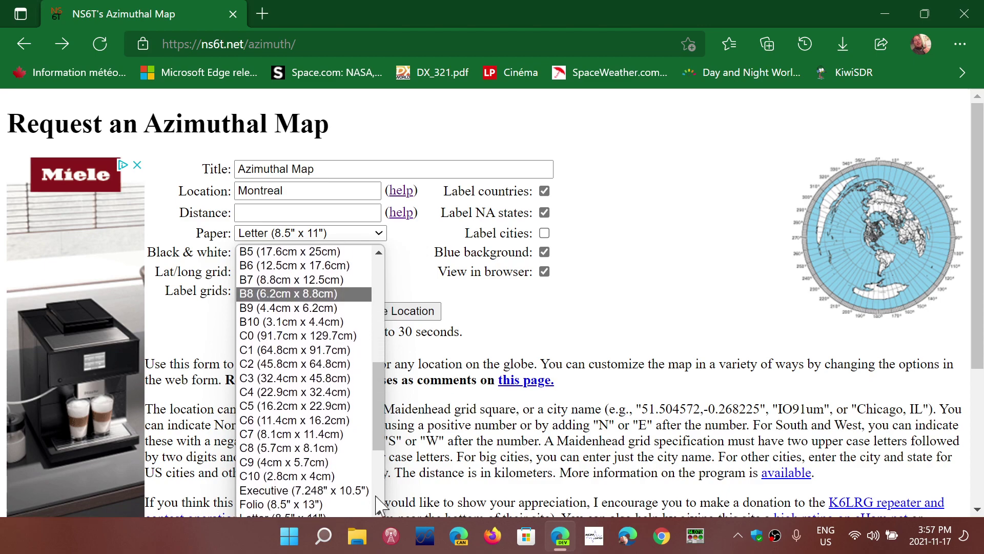
scroll(378, 504, down, 3)
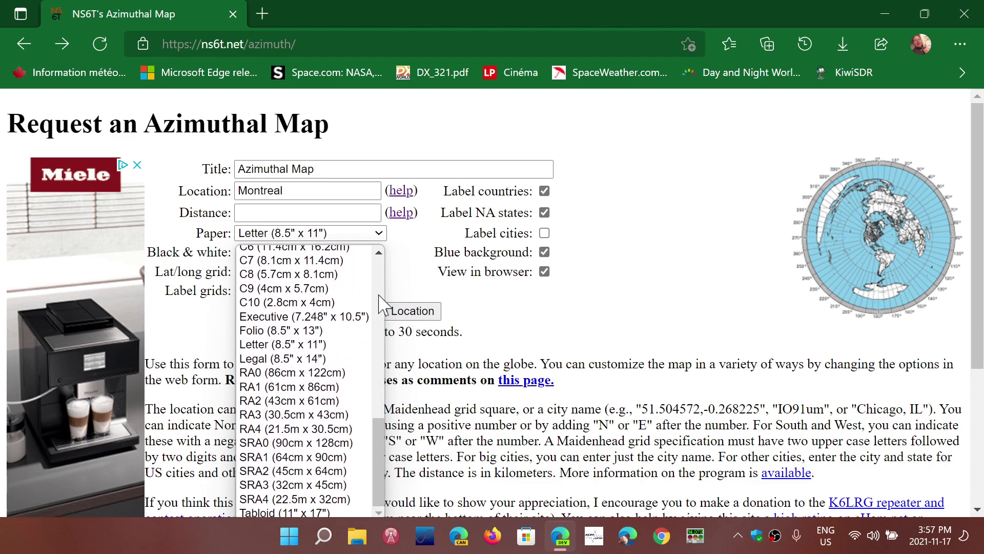
scroll(376, 300, up, 5)
click(561, 325)
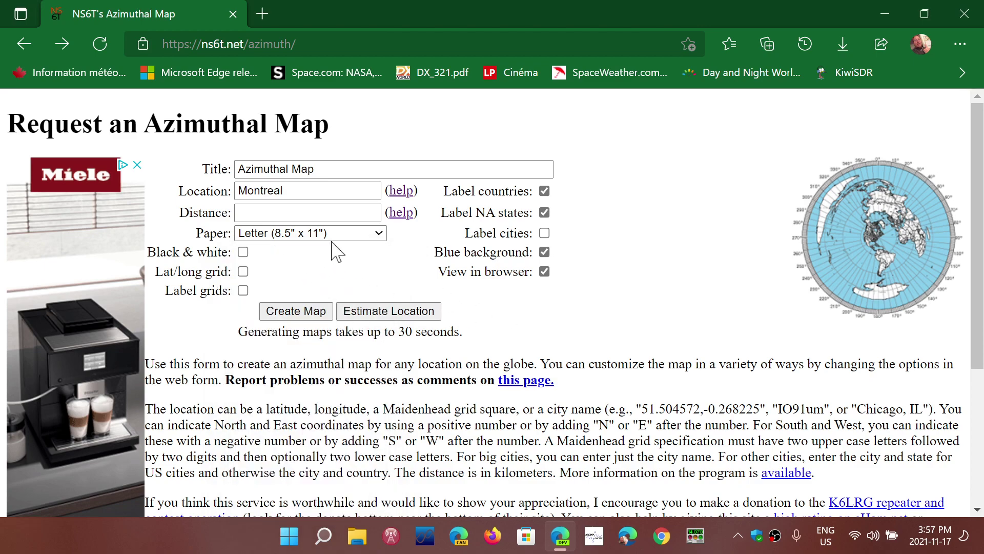
- Create the Montreal azimuthal map PDF and show it full screen
click(291, 310)
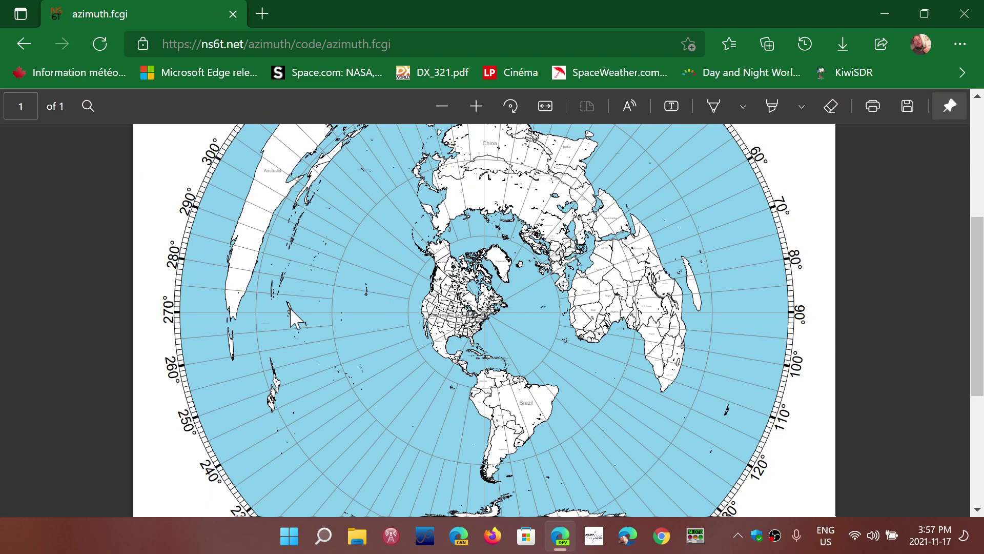
key(F11)
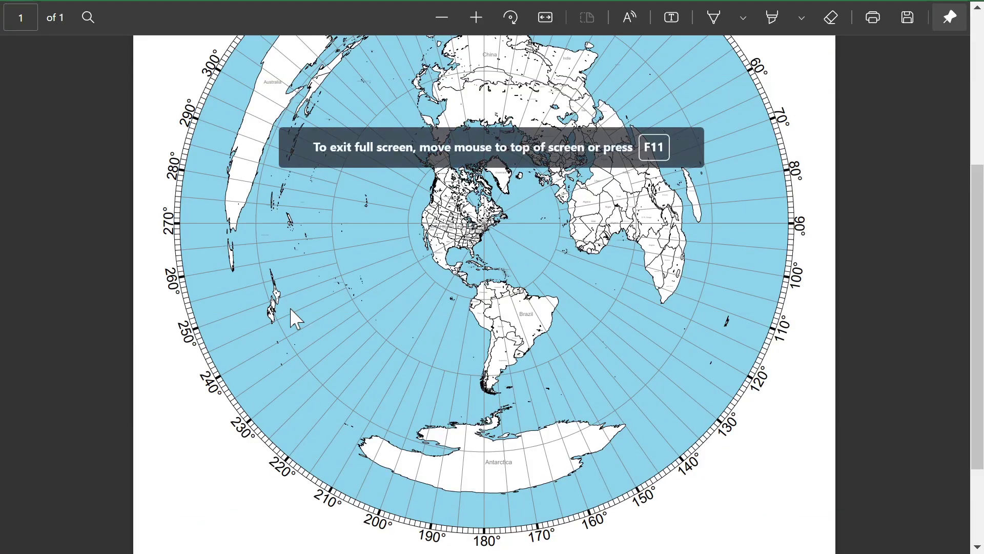
scroll(542, 271, up, 1)
scroll(552, 280, up, 2)
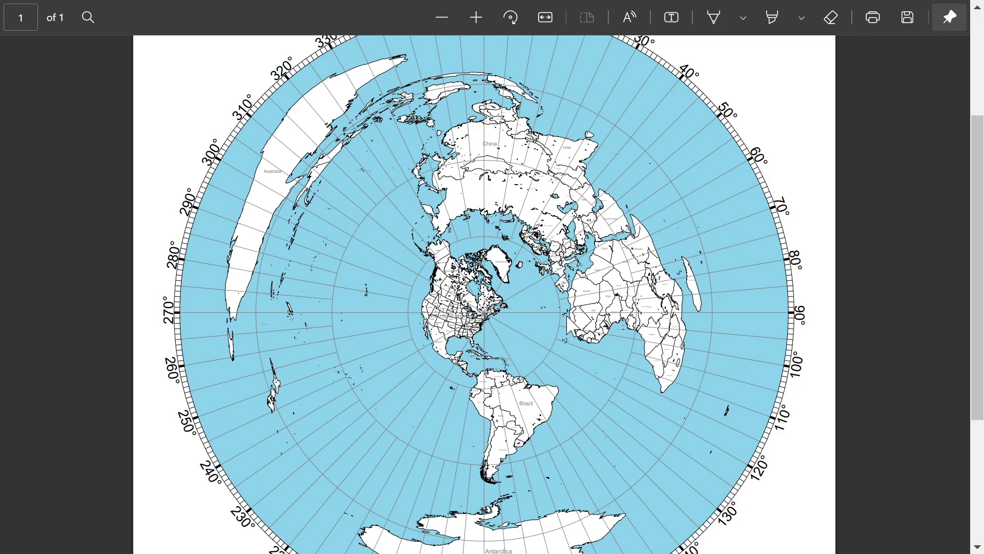
scroll(502, 319, down, 3)
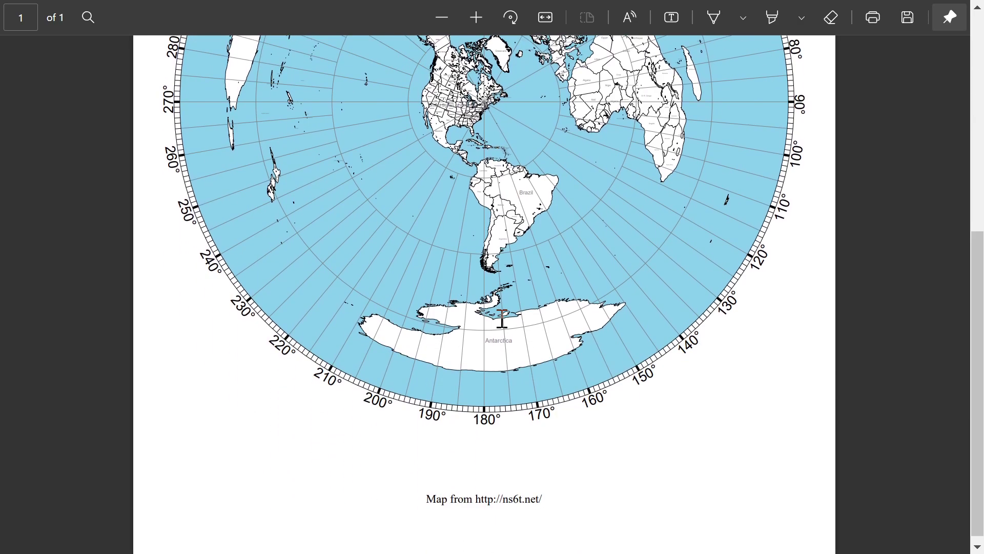
scroll(502, 320, up, 3)
scroll(502, 318, up, 3)
scroll(502, 319, down, 2)
scroll(502, 317, down, 2)
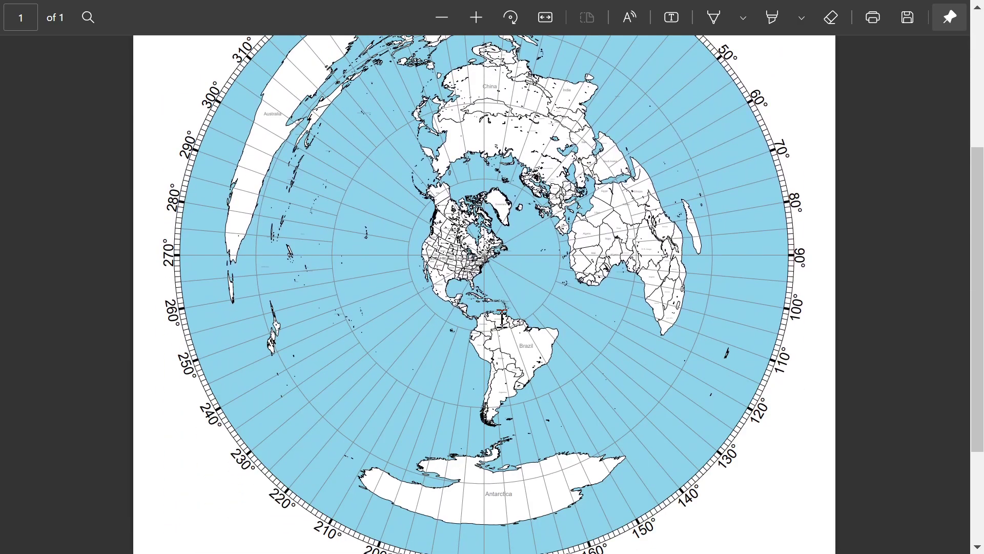
scroll(502, 350, up, 3)
scroll(501, 350, up, 2)
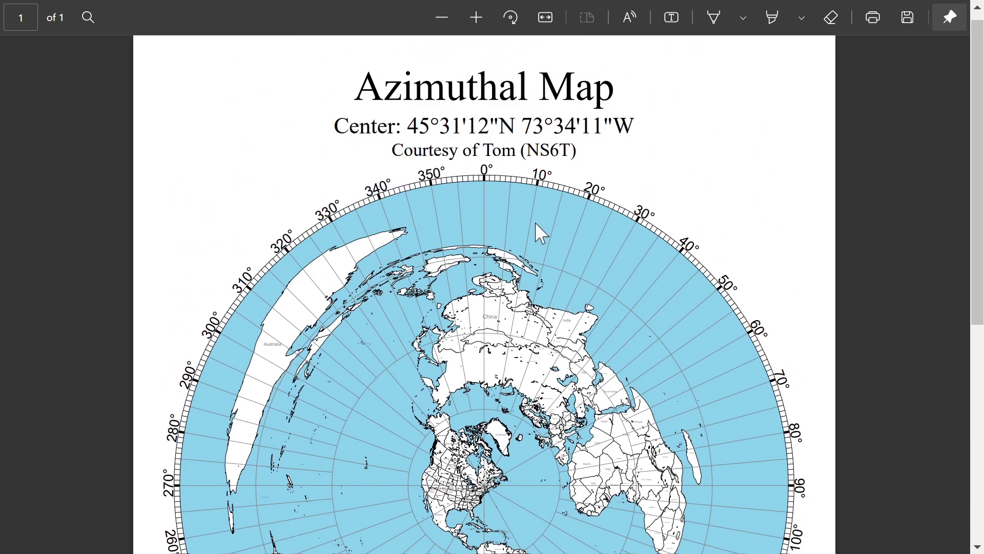
scroll(536, 223, down, 4)
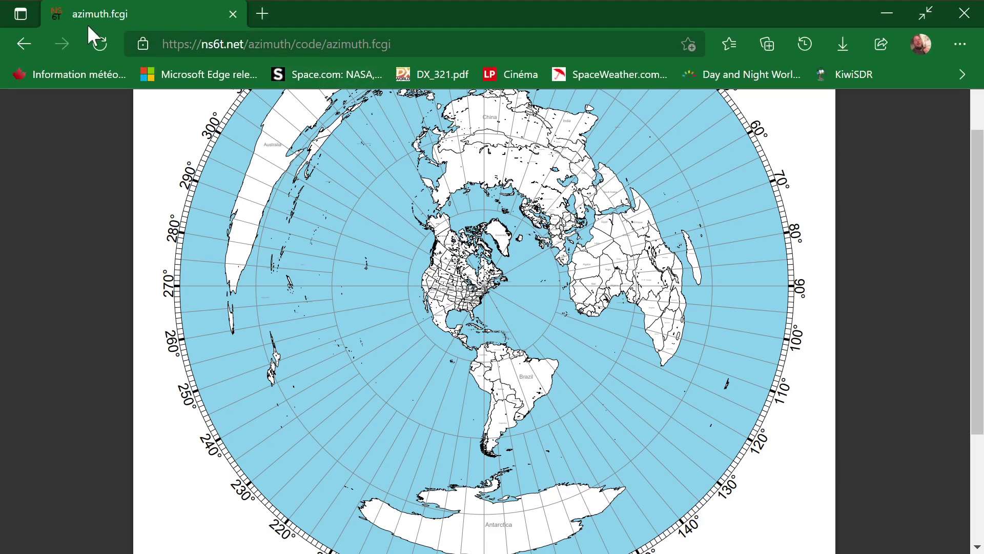
- Go back to the request form with Montreal settings and exit full-screen view
click(27, 39)
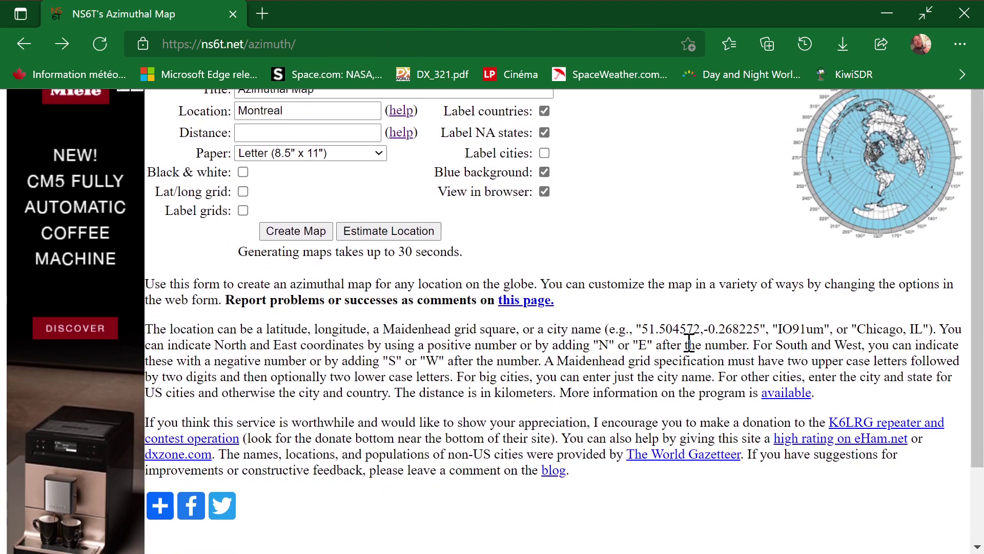
scroll(689, 344, down, 1)
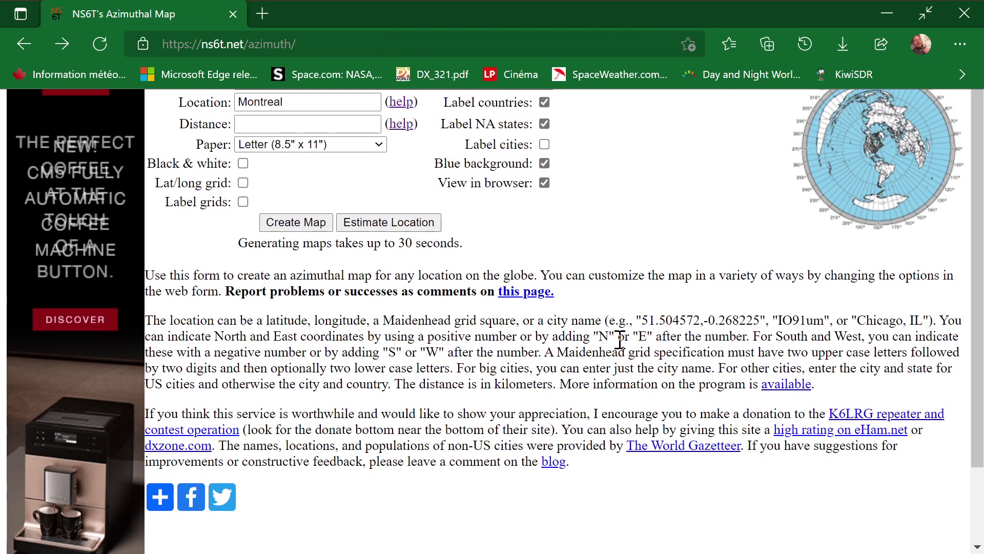
scroll(649, 190, up, 1)
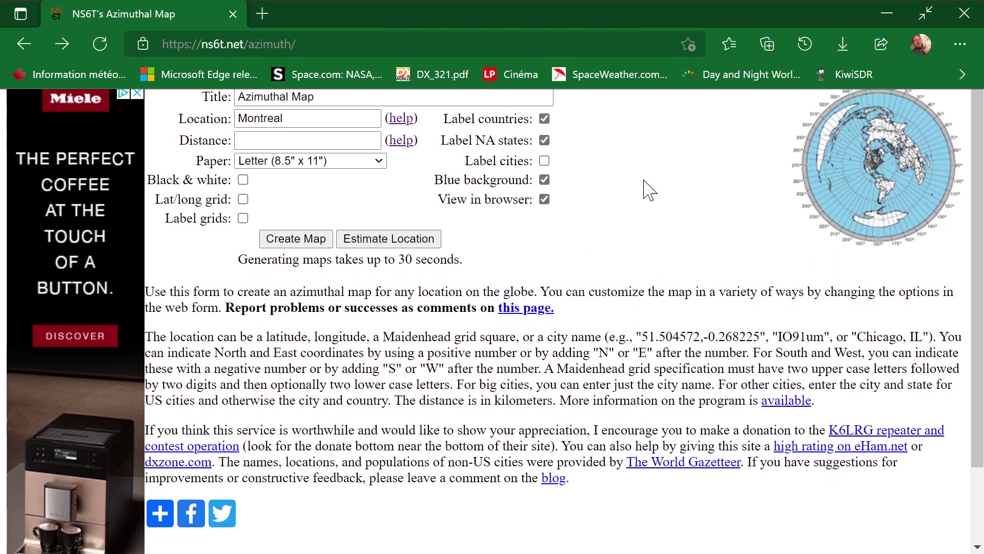
scroll(648, 187, down, 1)
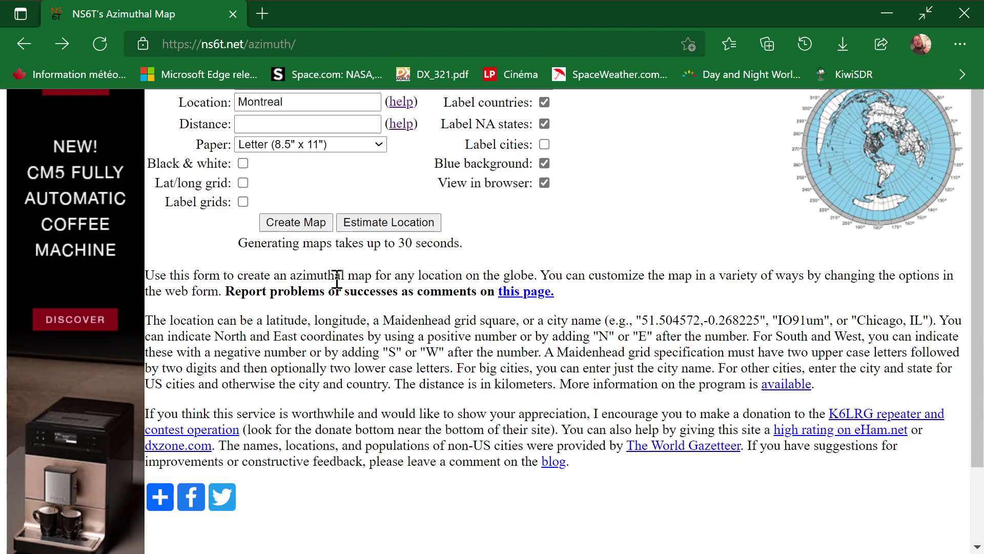
scroll(336, 278, up, 1)
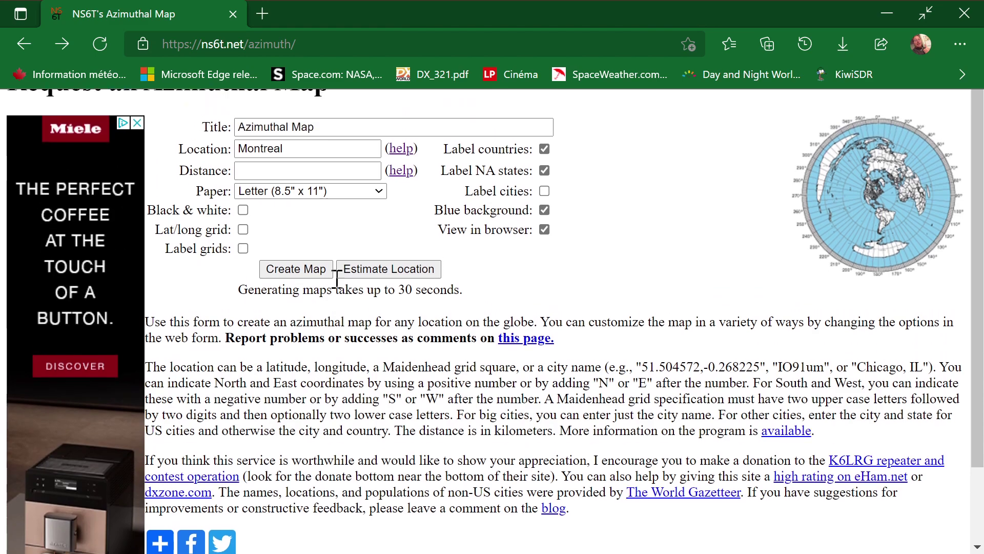
scroll(336, 278, down, 1)
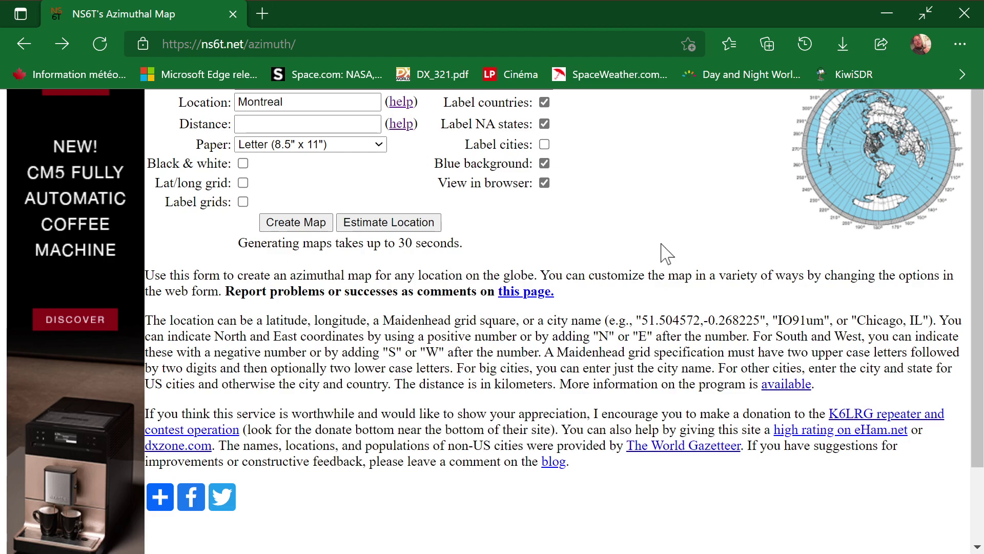
key(F11)
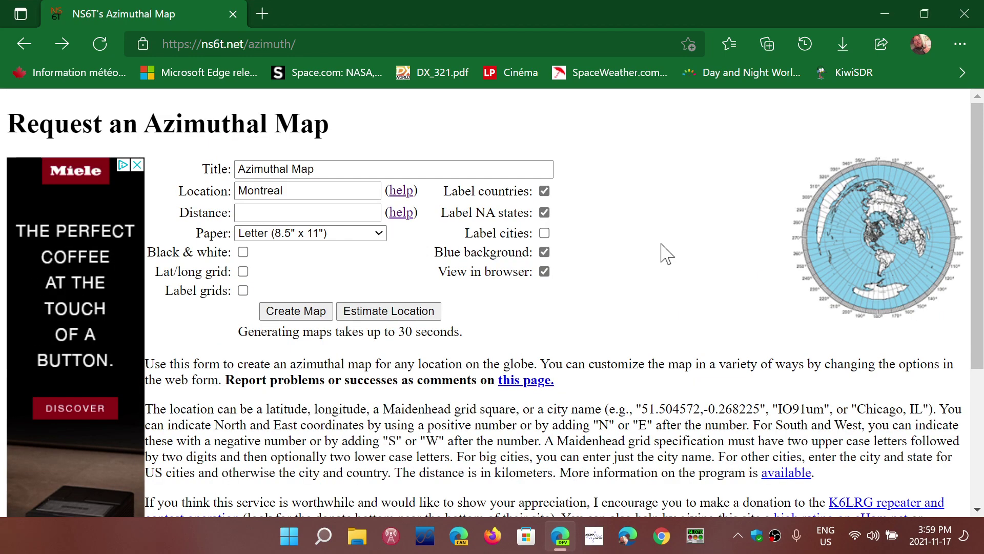